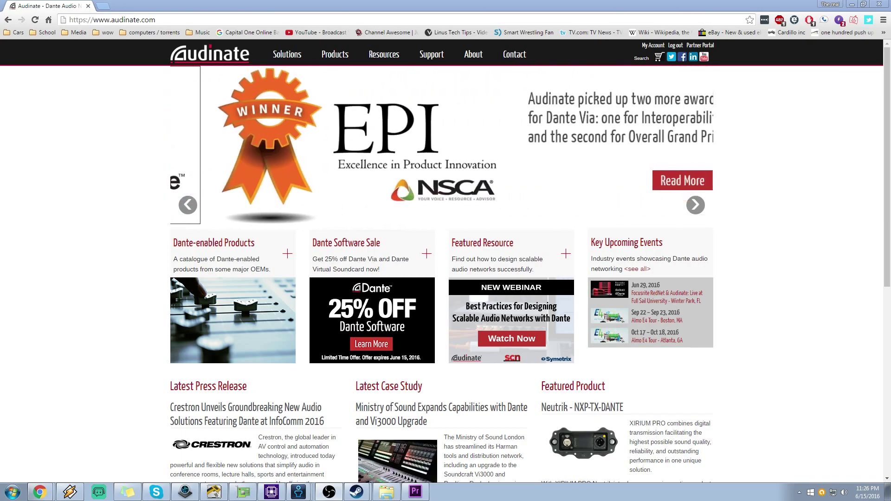
Download Dante Via v1.0.2.3 for Windows from the Audinate Dante Via product page
mouse_move(336, 55)
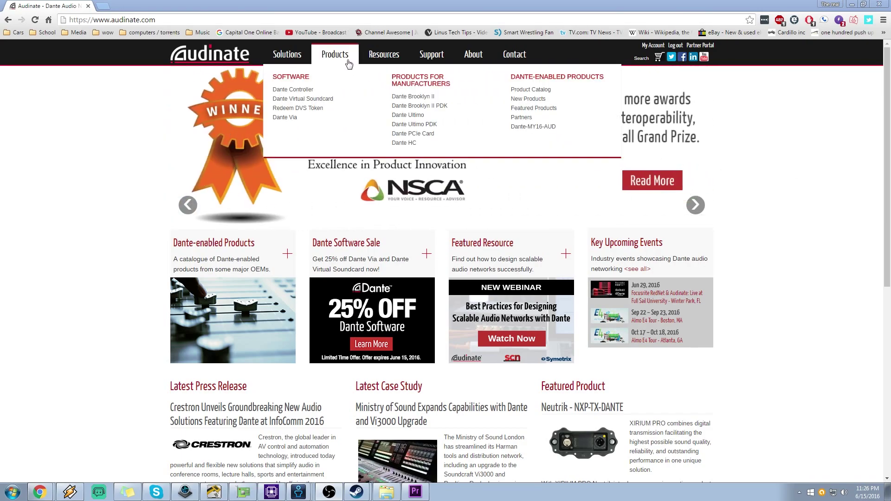
left_click(292, 118)
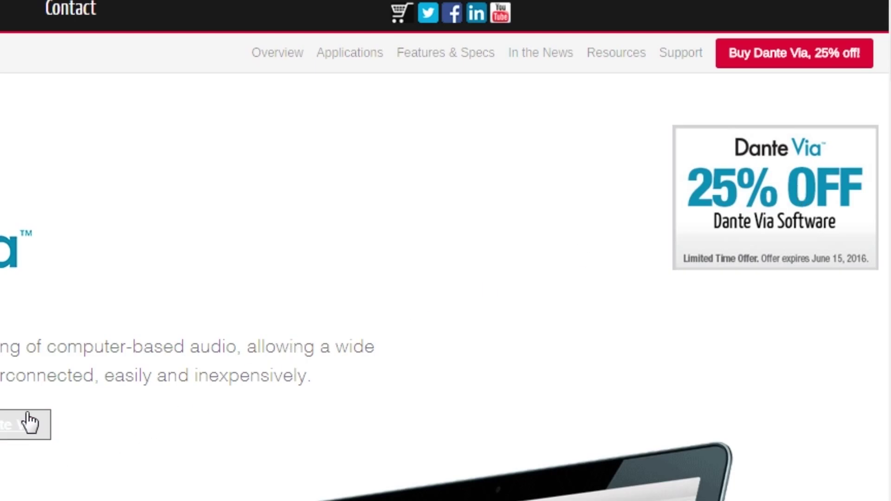
left_click(29, 423)
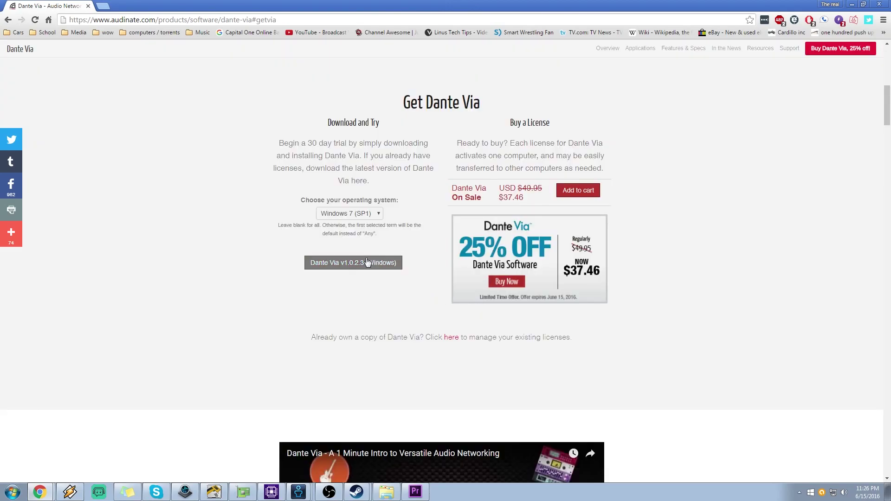
left_click(345, 263)
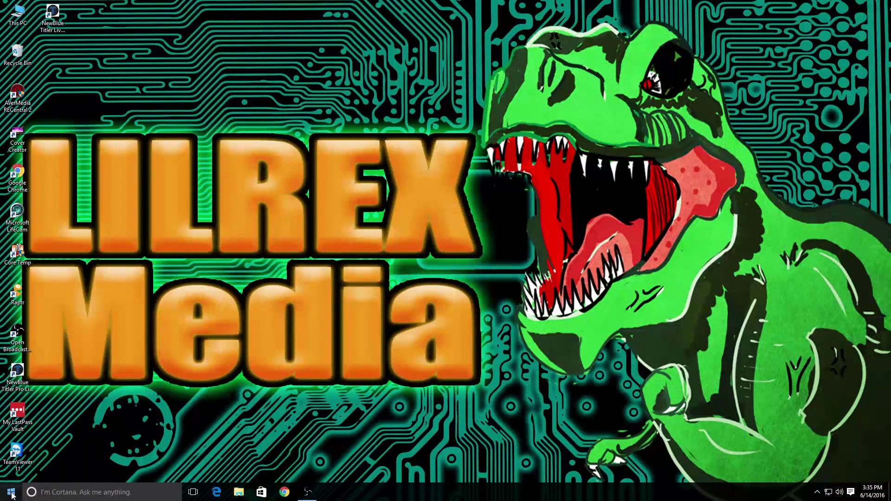
Launch Dante Via from a Start search for 'dant' and begin its 30-day trial
left_click(11, 493)
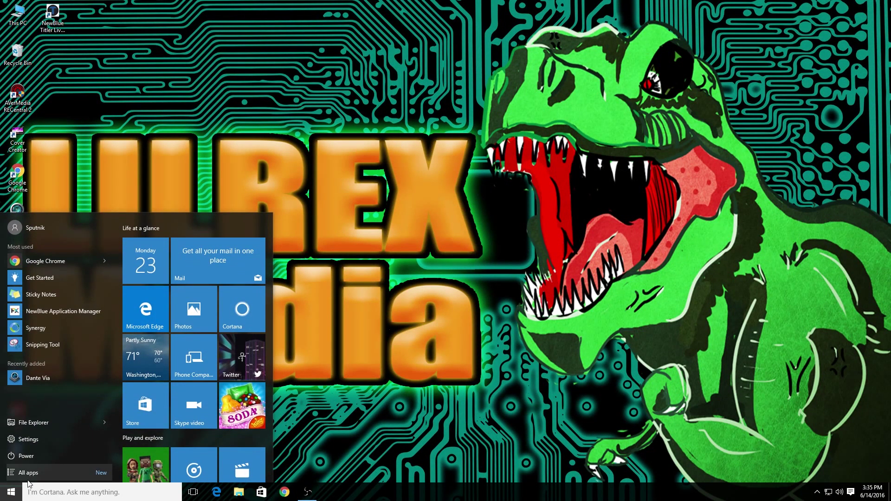
type("dant")
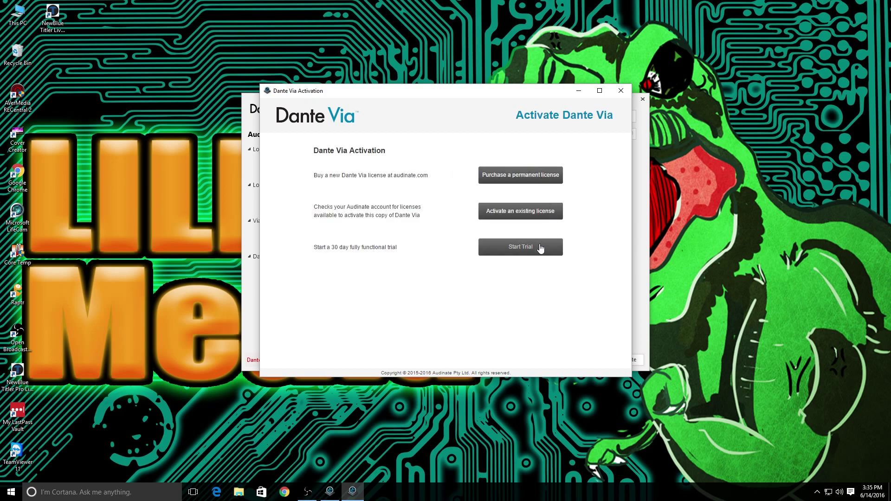
left_click(539, 246)
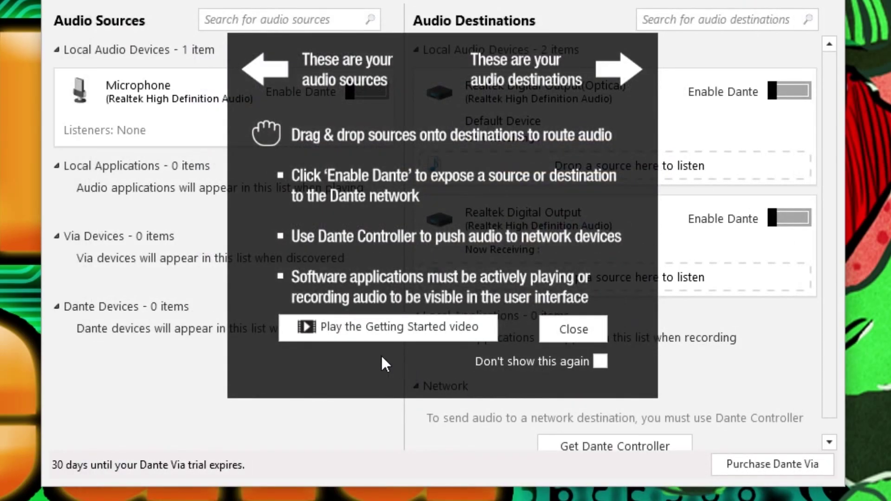
Close Dante Via's getting-started help and dismiss the desktop context menu on PC1
left_click(553, 330)
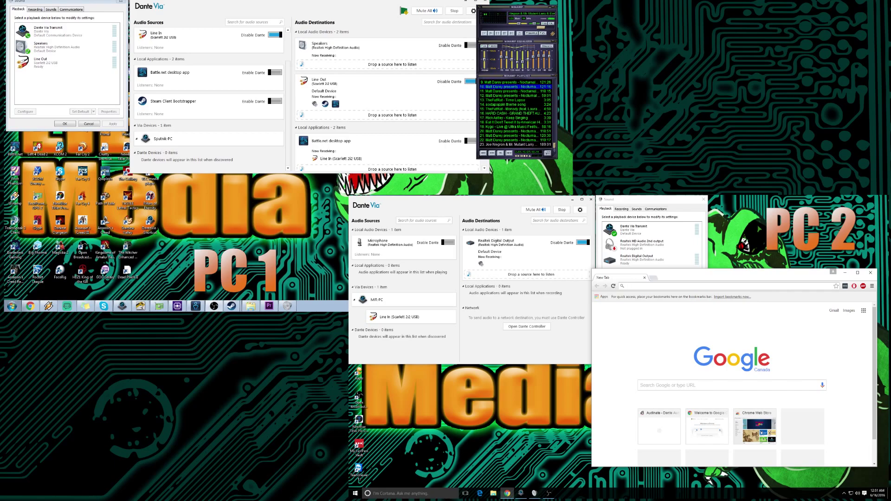
right_click(279, 204)
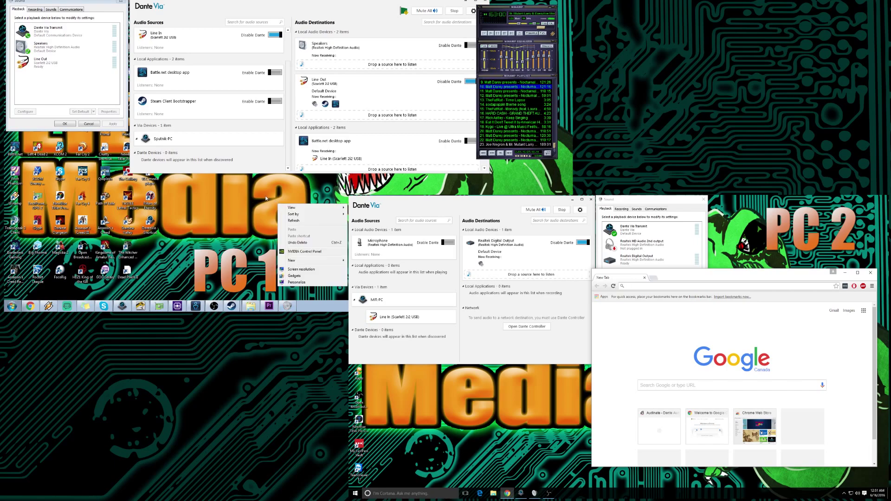
left_click(238, 195)
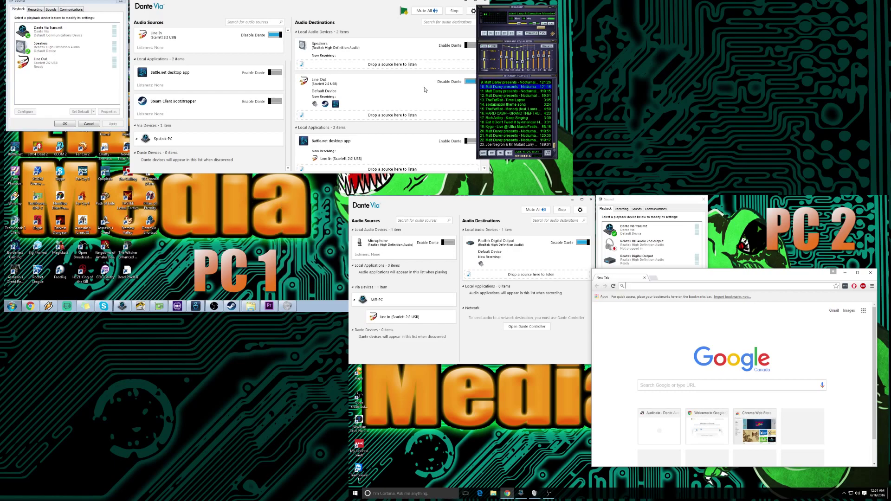
Select the sodapoppin theme song in Winamp's playlist and bring PC2's Chrome window forward
right_click(577, 421)
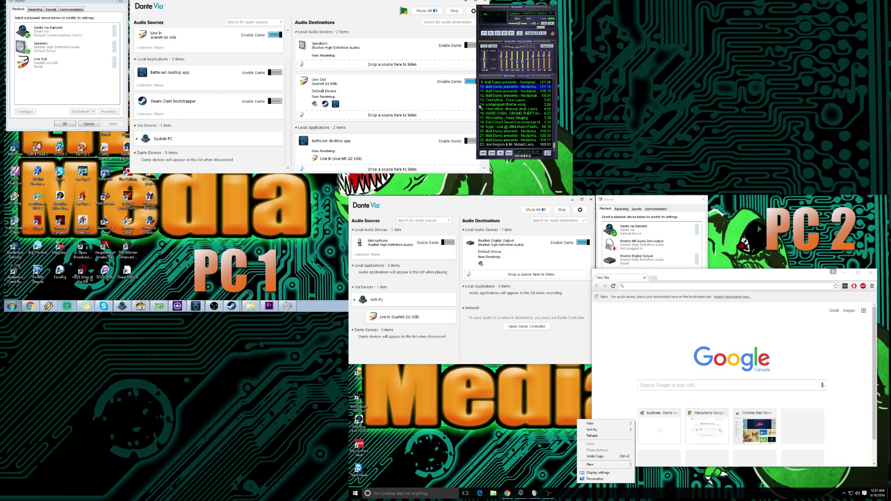
left_click(504, 104)
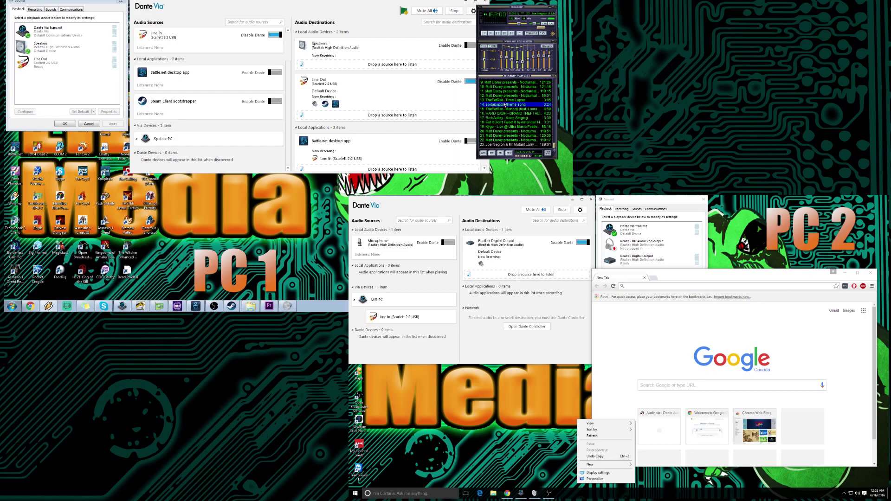
left_click(748, 353)
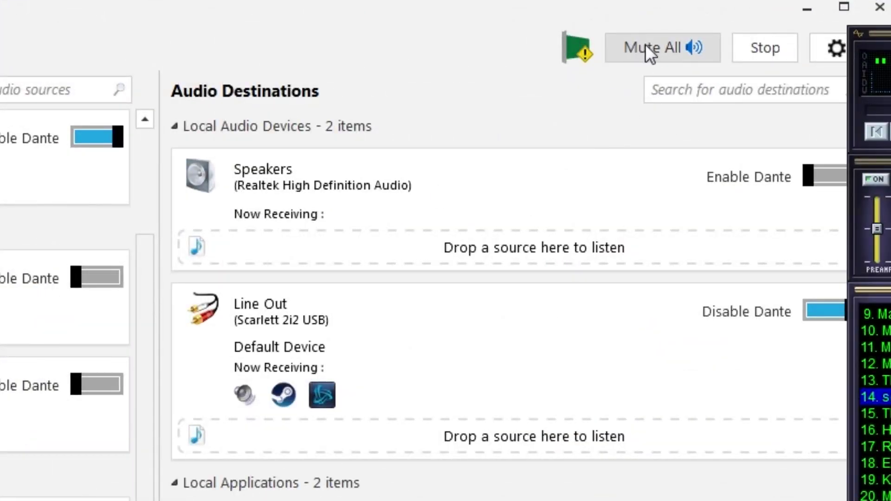
Bring Dante Via in front of Winamp and open Preferences from its gear menu
left_click(553, 25)
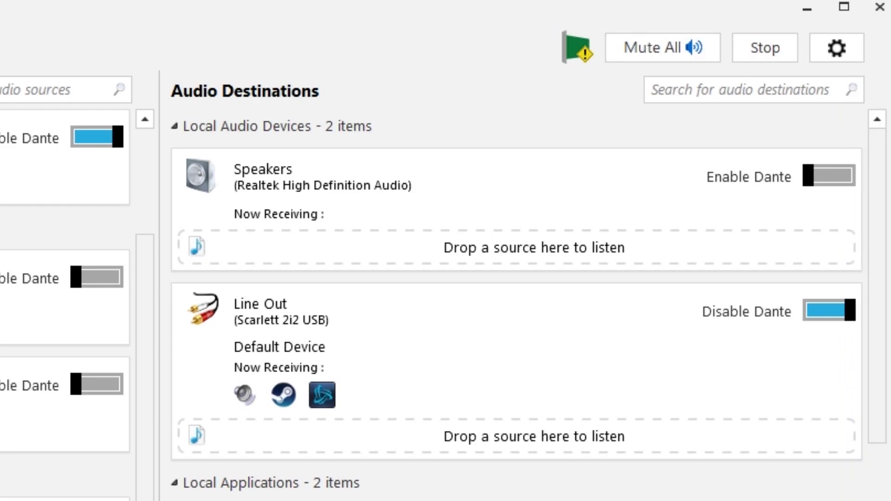
left_click(837, 42)
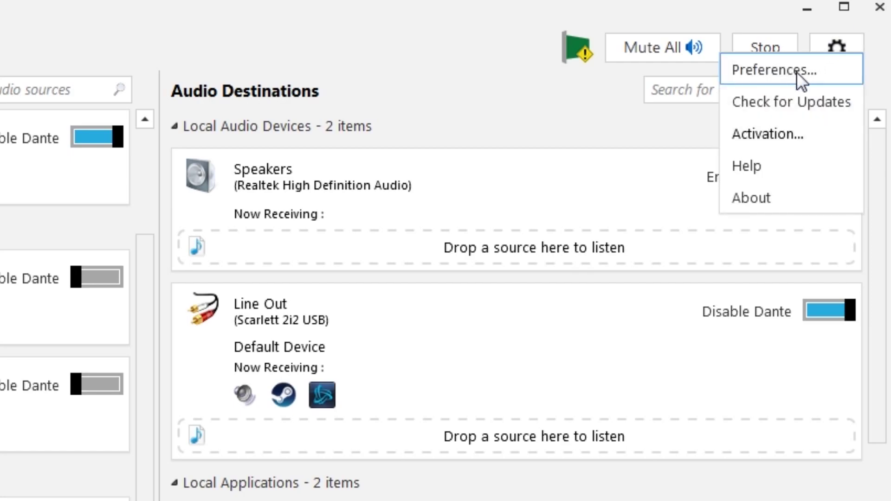
left_click(863, 71)
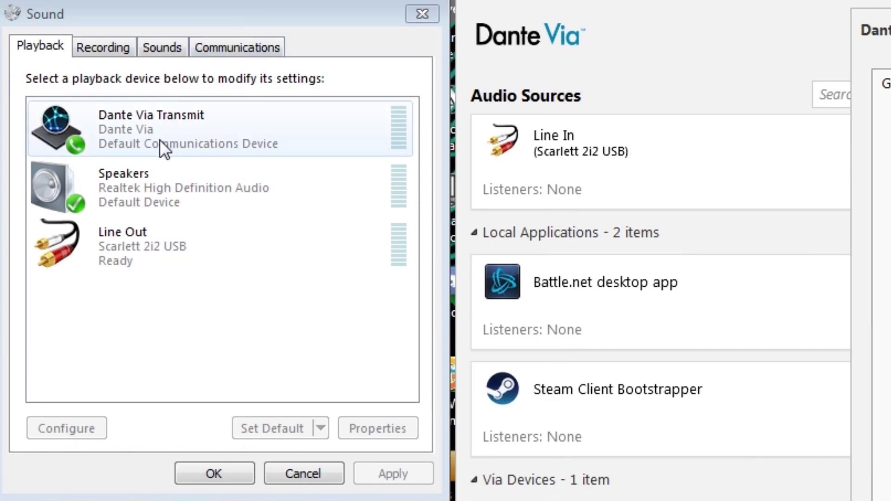
Select Dante Via Transmit under Playback, then view the Recording devices list
left_click(160, 139)
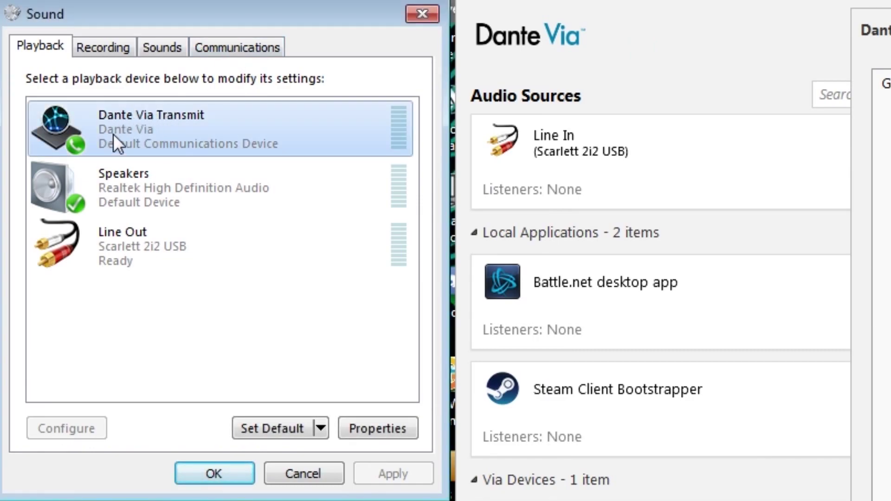
left_click(102, 43)
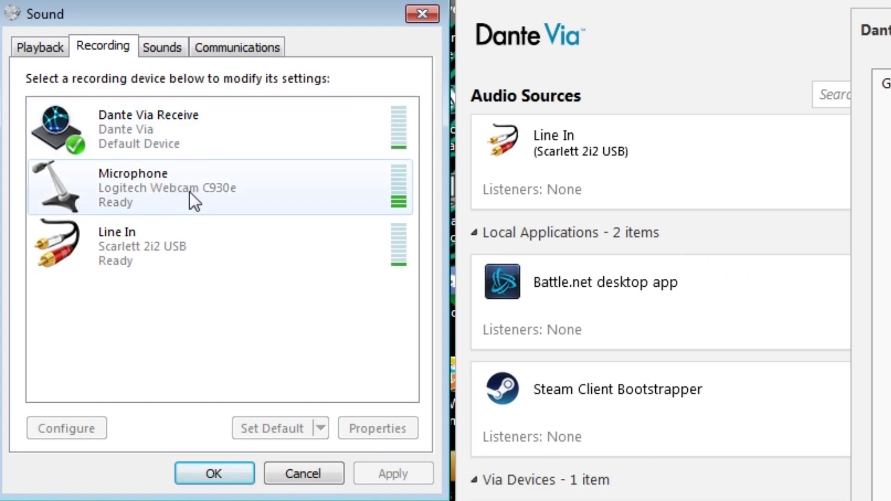
Toggle automatic sharing of new audio devices under Privacy, then review the Network and Performance preferences
left_click(33, 41)
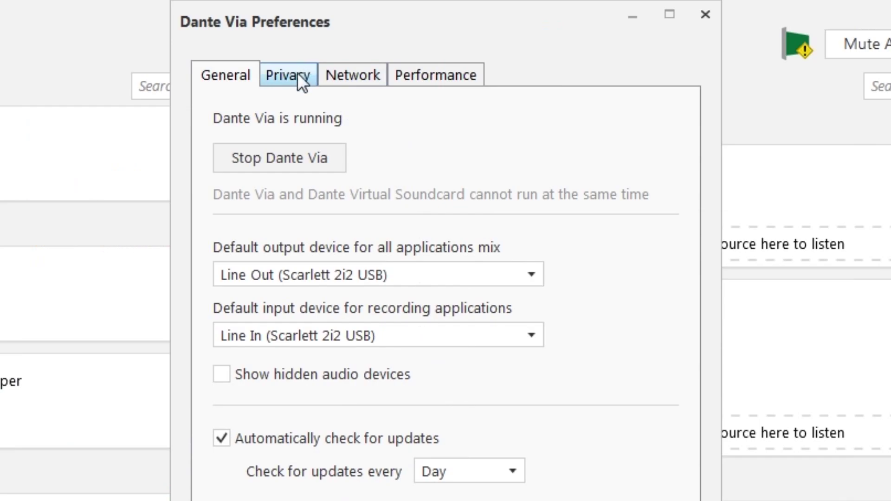
left_click(293, 75)
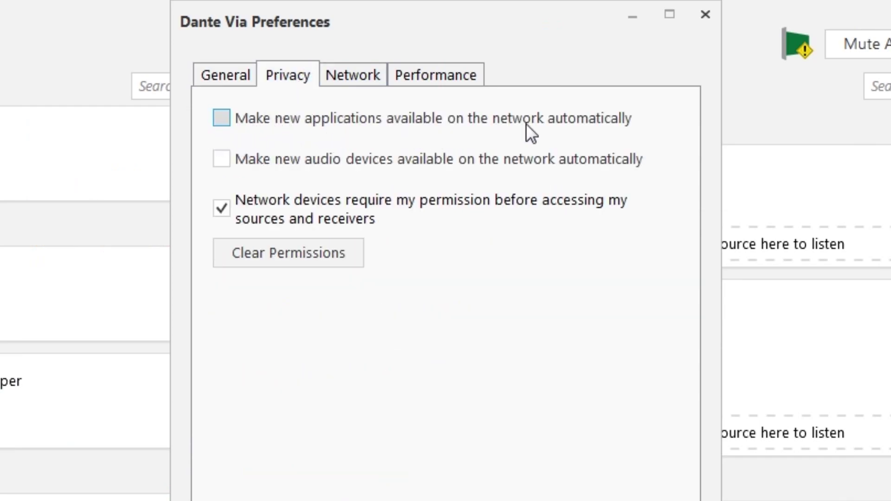
left_click(274, 162)
left_click(359, 76)
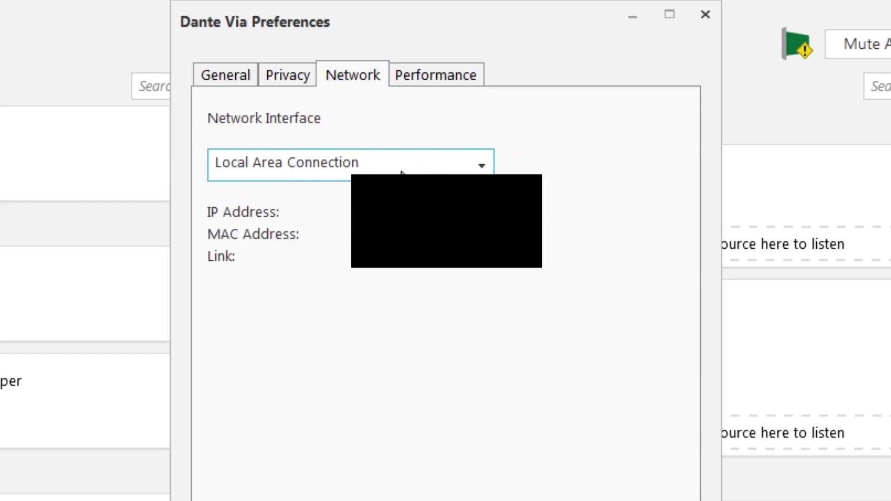
left_click(427, 77)
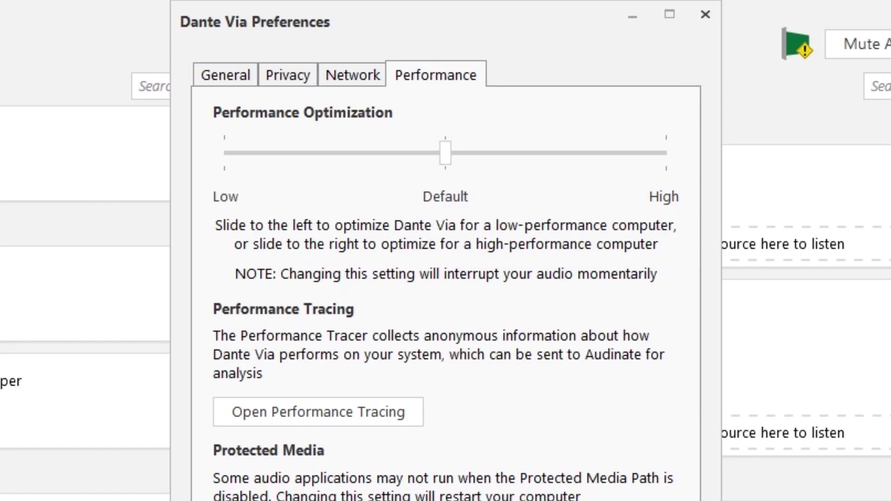
Close Dante Via Preferences and set Dante Via Transmit as the default Windows playback device
key("Escape")
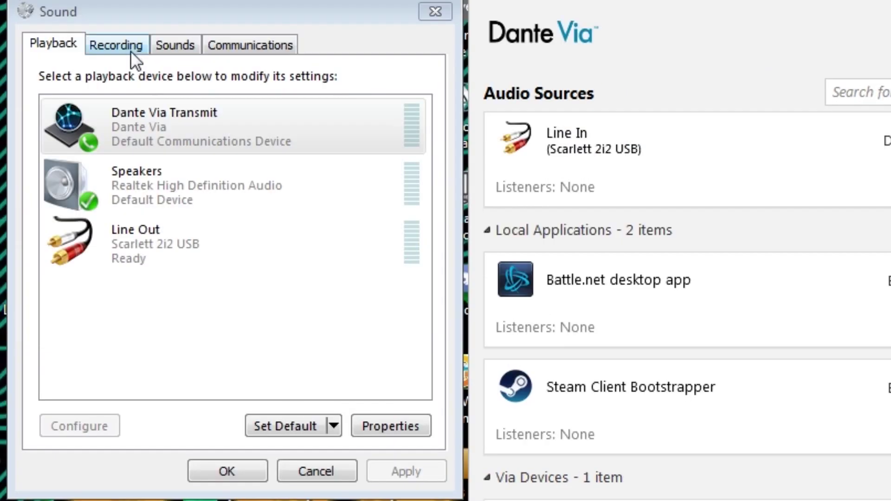
left_click(130, 52)
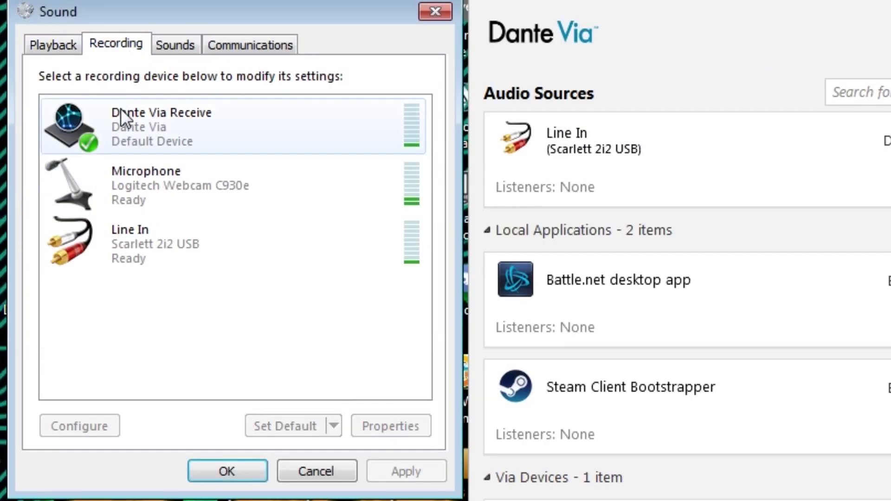
left_click(53, 51)
left_click(87, 130)
right_click(98, 131)
left_click(150, 205)
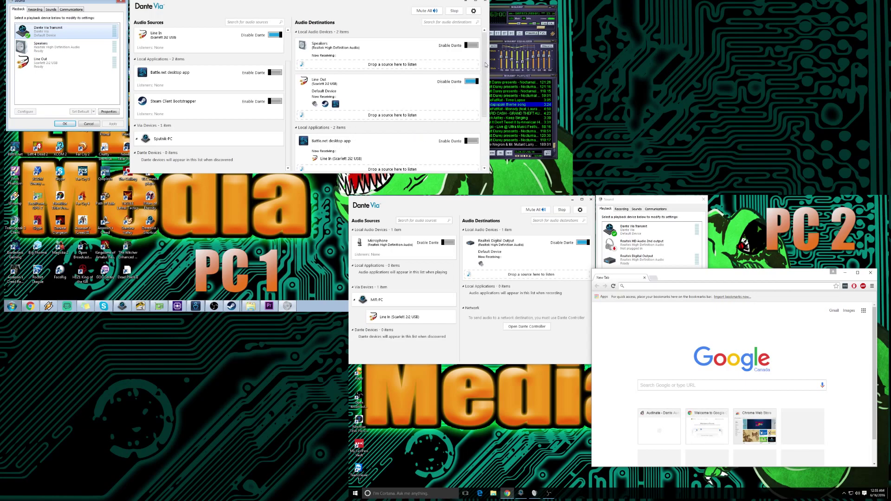
scroll(480, 92, "down", 3)
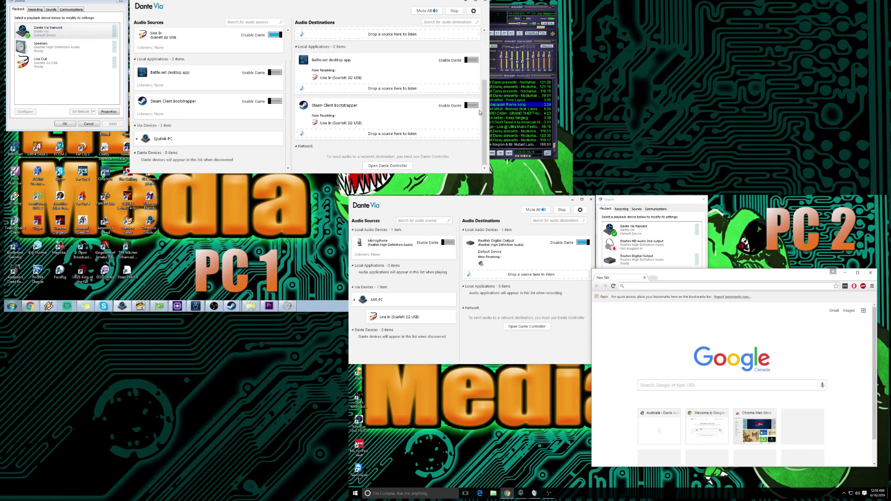
scroll(480, 97, "up", 3)
scroll(479, 90, "up", 2)
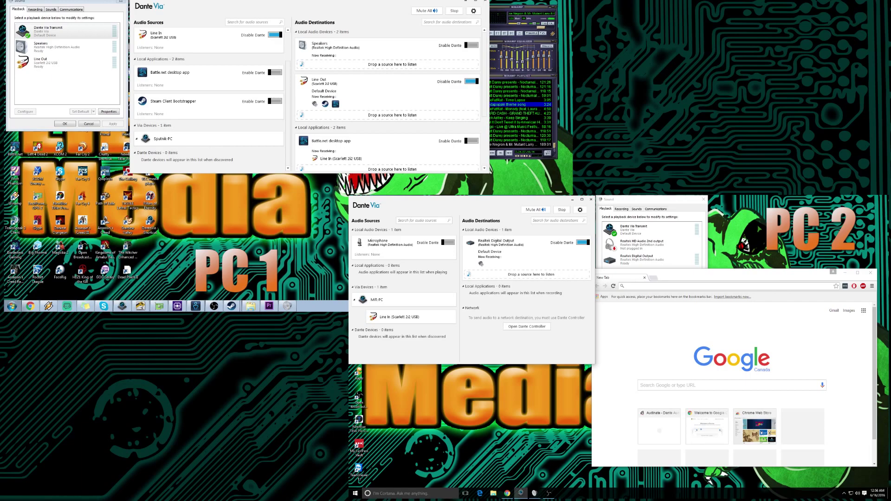
Search 'candyland tobu' in PC2's Chrome and open the Tobu - Candyland [NCS Release] video
left_click(678, 286)
type("candyland")
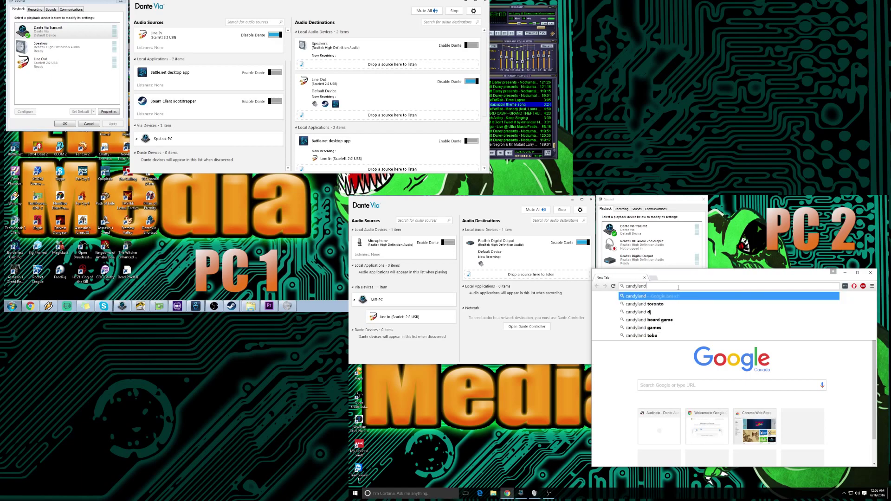
type(" tobu")
key("Return")
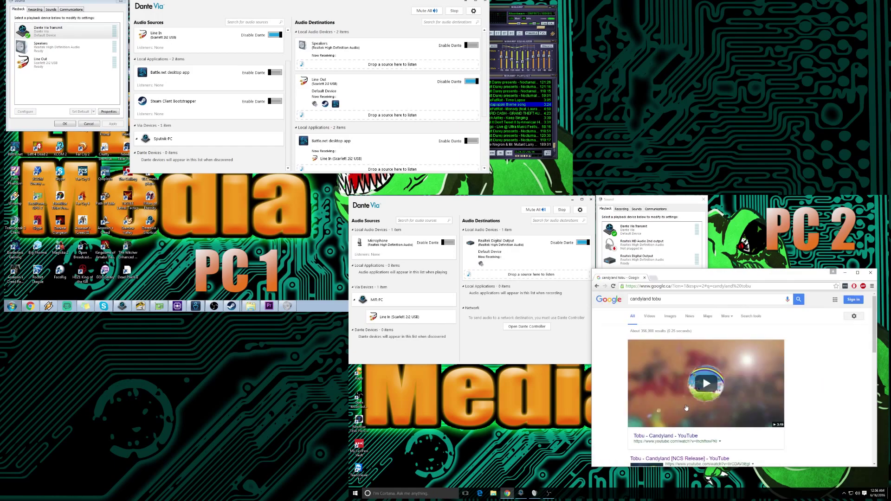
scroll(687, 402, "down", 1)
scroll(688, 404, "down", 2)
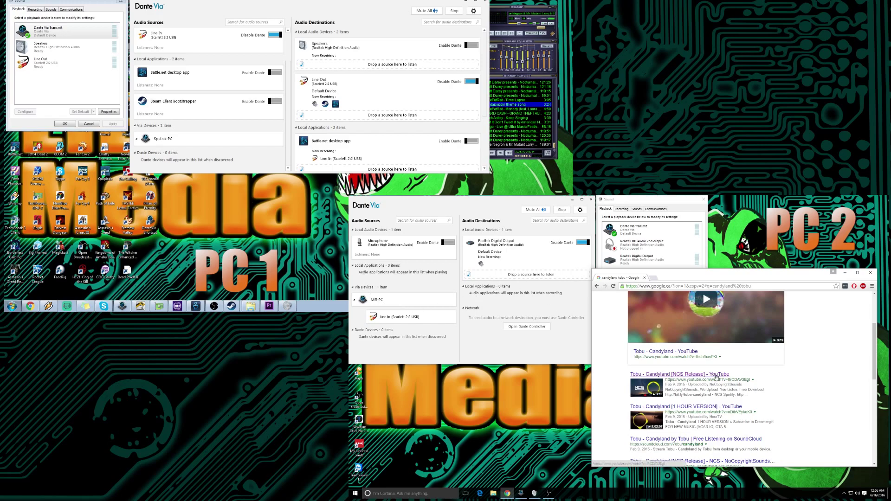
left_click(718, 375)
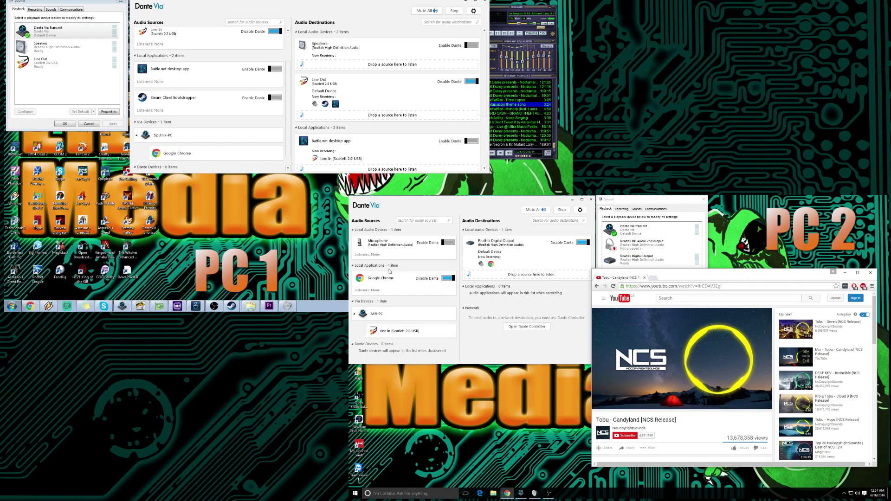
Route Google Chrome @ Sputnik-PC to Scarlett 2i2 Line Out in PC1's Dante Via
left_click(508, 304)
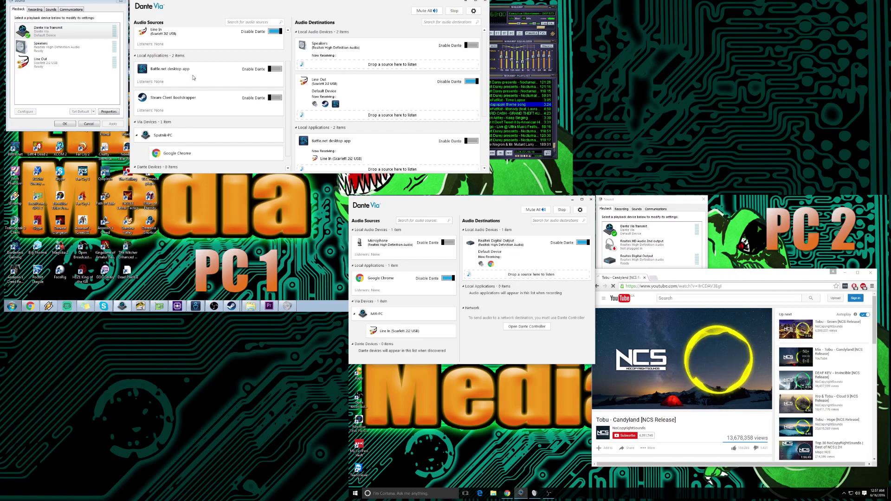
scroll(179, 72, "down", 1)
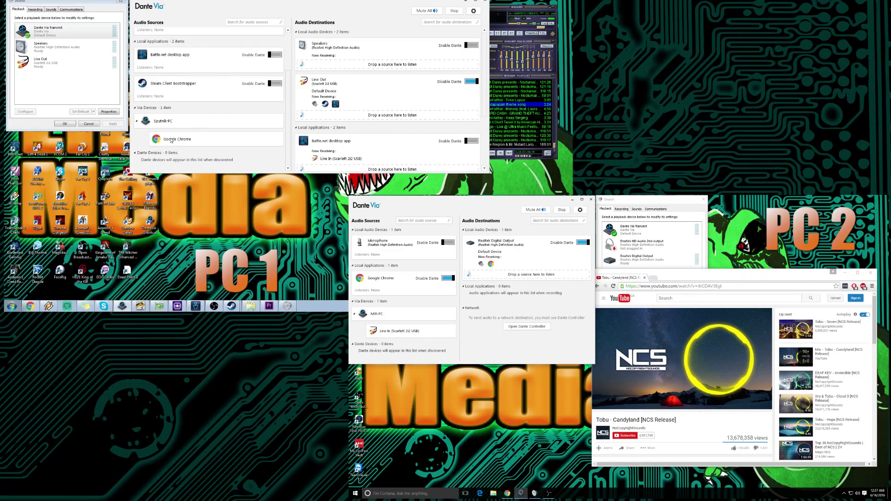
left_click_drag(171, 141, 368, 116)
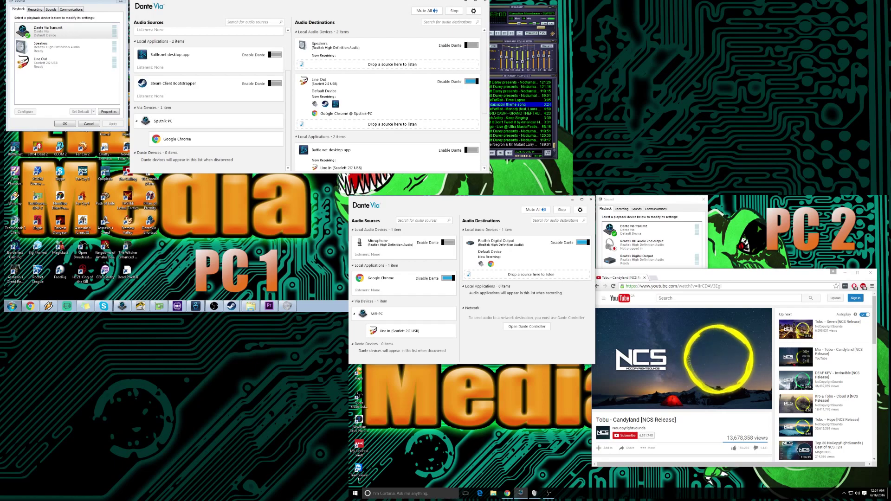
mouse_move(659, 360)
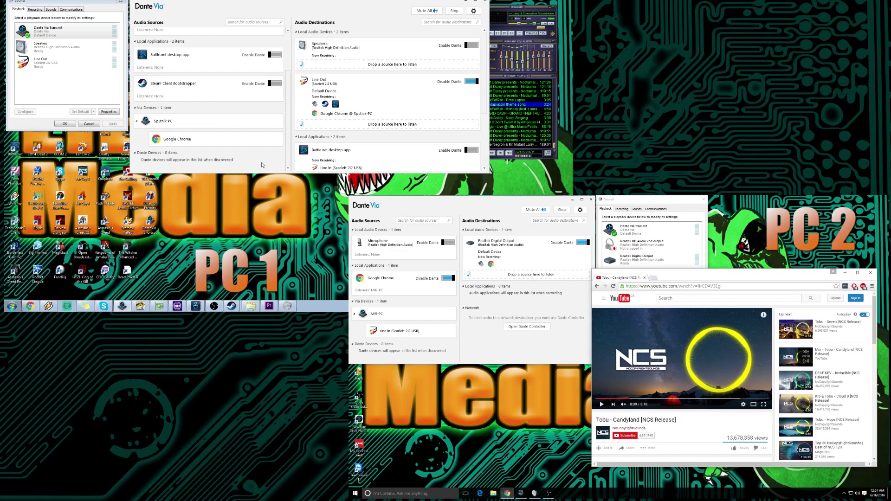
Play TheFatRat - Time Lapse, route Winamp @ MiR-PC to Realtek Digital Output, and allow Sputnik-PC access
double_click(524, 104)
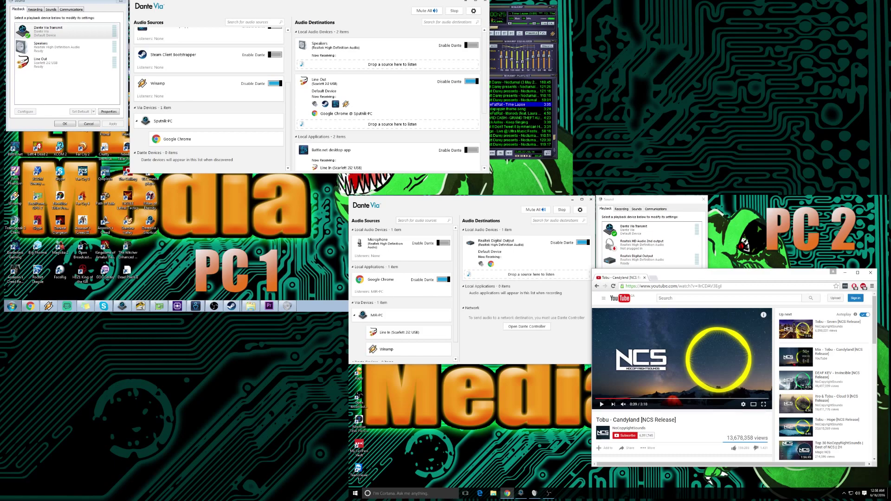
left_click_drag(421, 347, 512, 277)
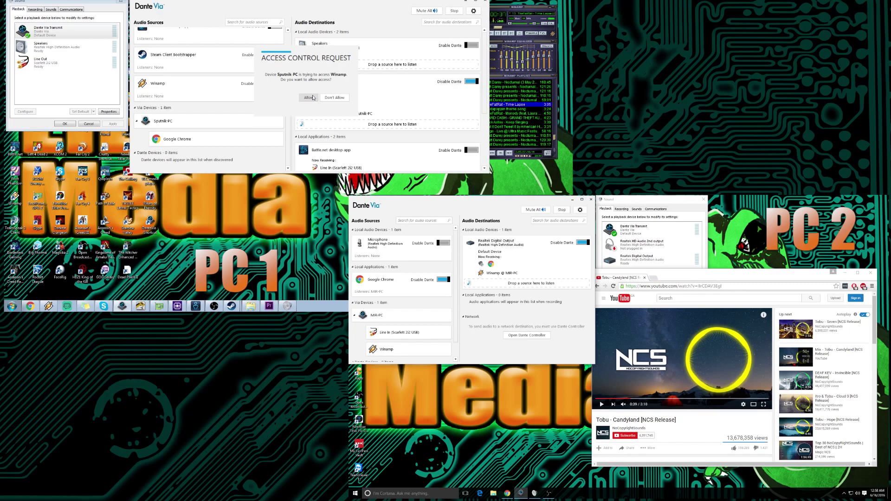
left_click(313, 98)
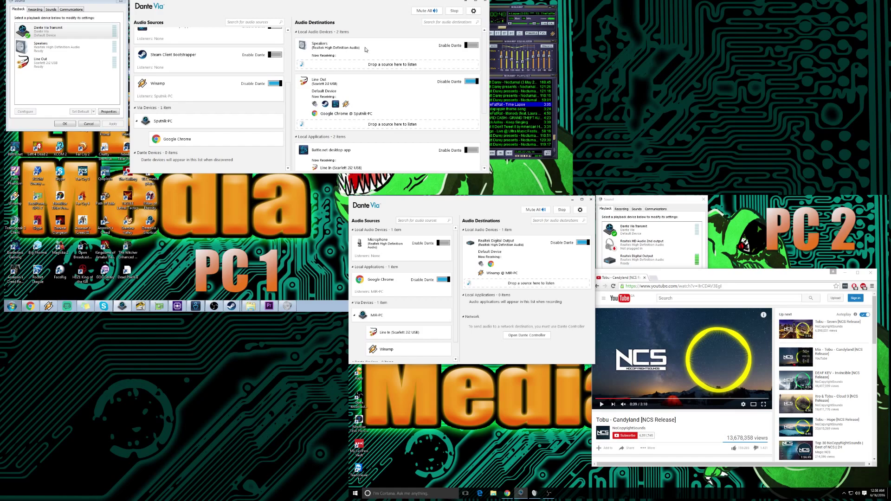
Toggle Dante Via's Mute All on and off on PC1, then bring Winamp's playlist forward
left_click(425, 11)
left_click(426, 11)
left_click(506, 37)
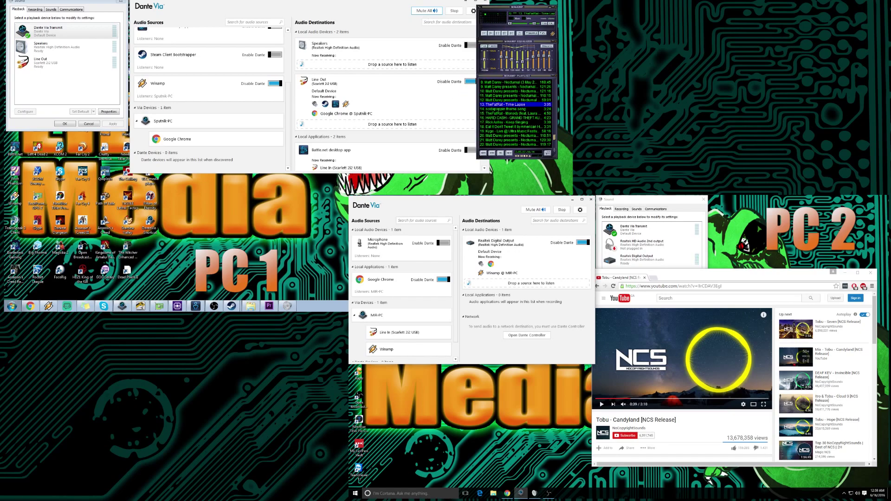